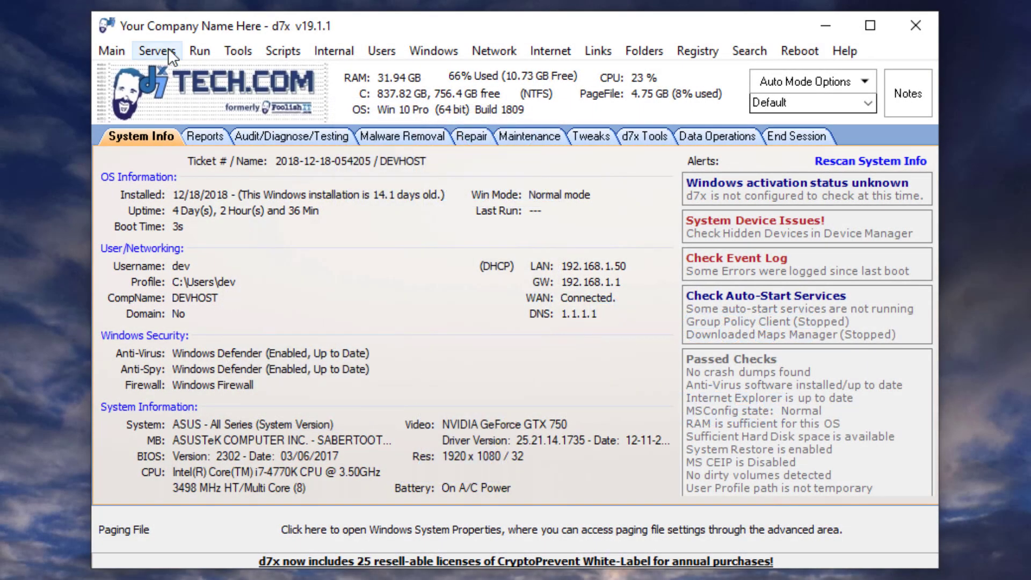
# Step: Launch the built-in FTP client from the server tools, then close it
pyautogui.click(157, 51)
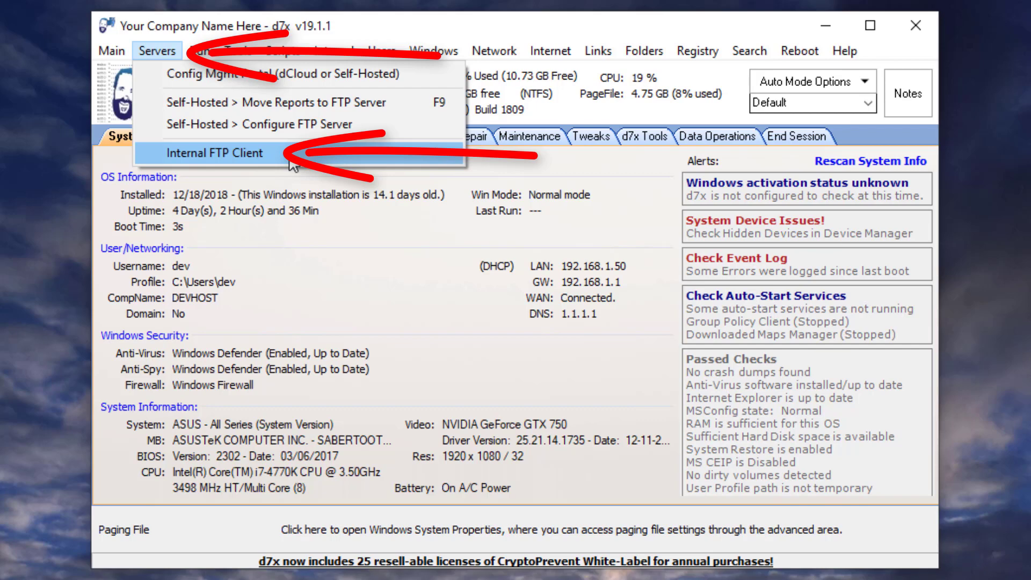
pyautogui.click(292, 157)
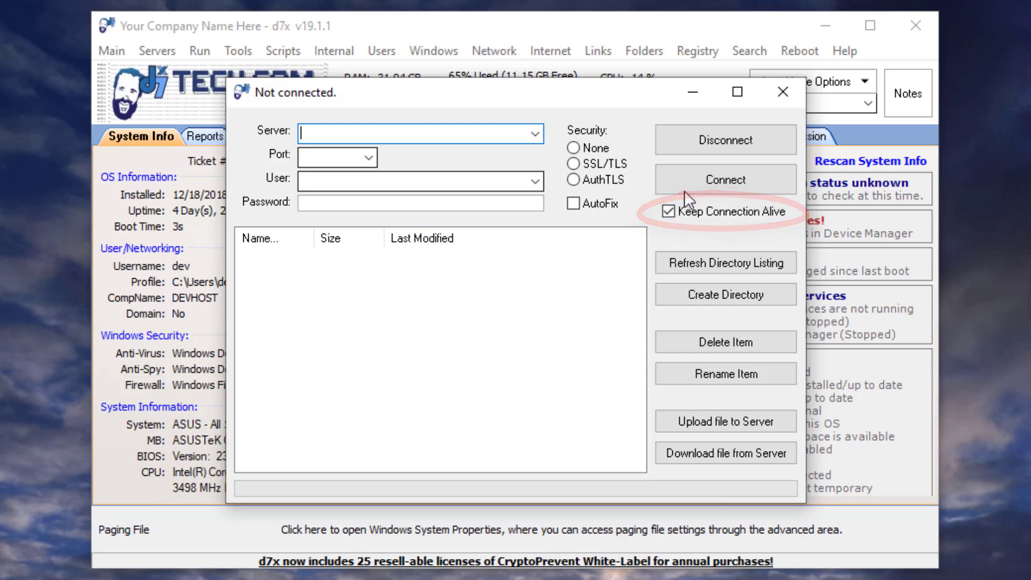
pyautogui.click(782, 91)
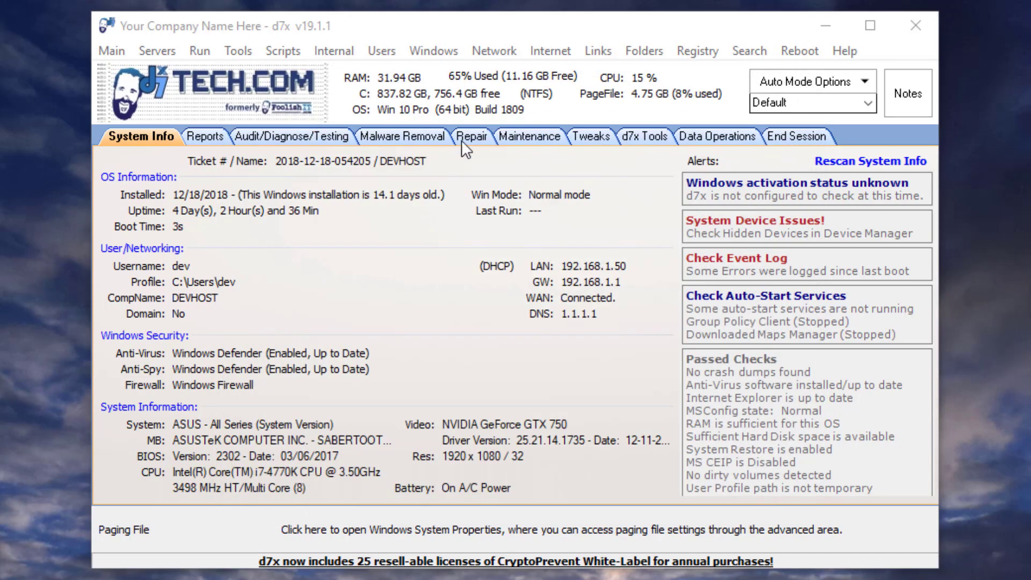
# Step: Show DataGrab's data operations, ticking then unticking the Exchange (*.OST) exclusion
pyautogui.click(717, 137)
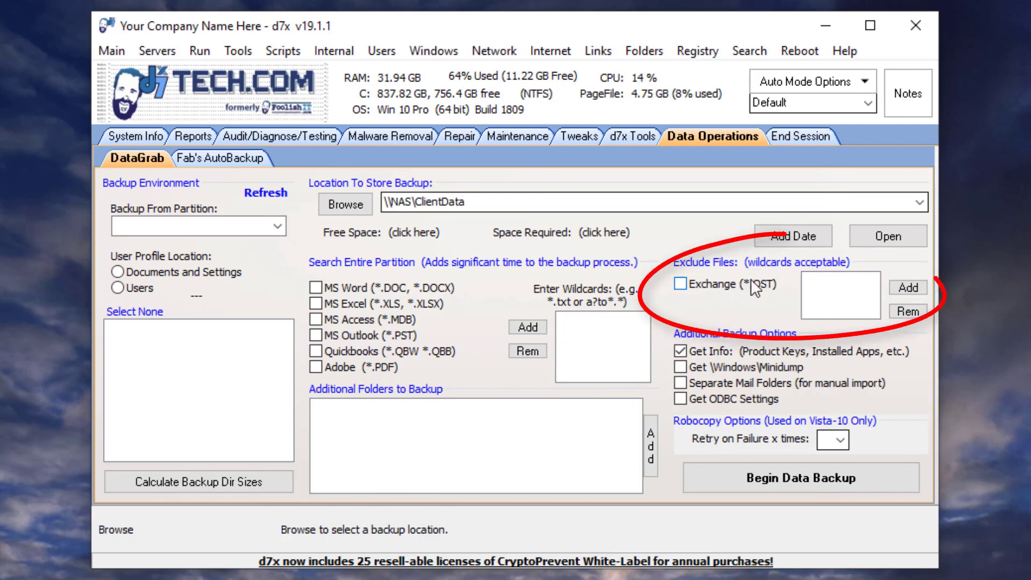
pyautogui.click(716, 283)
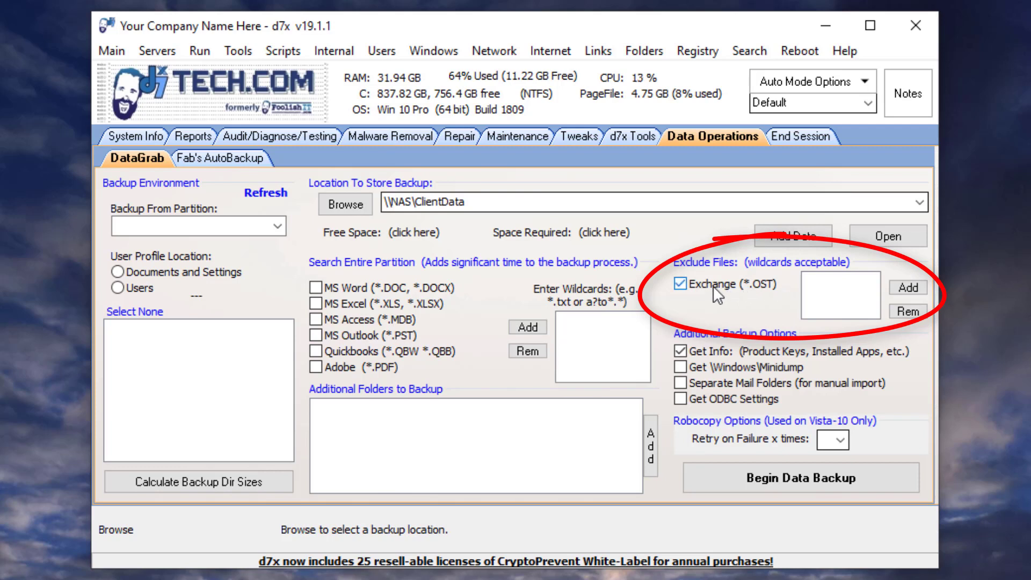
pyautogui.click(718, 294)
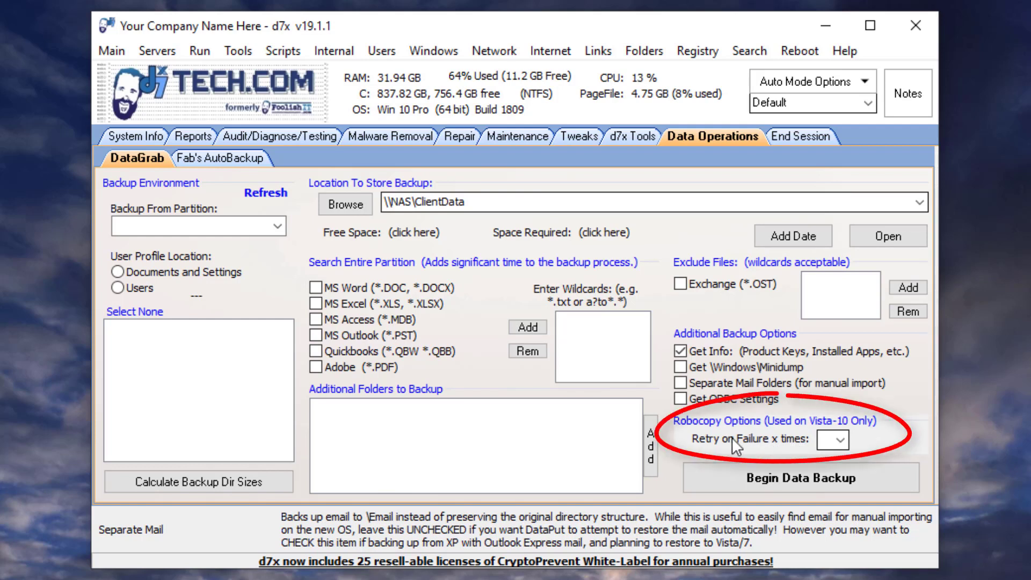
# Step: Choose partition c: as DataGrab's backup source to load the dev and Public profiles
pyautogui.click(830, 439)
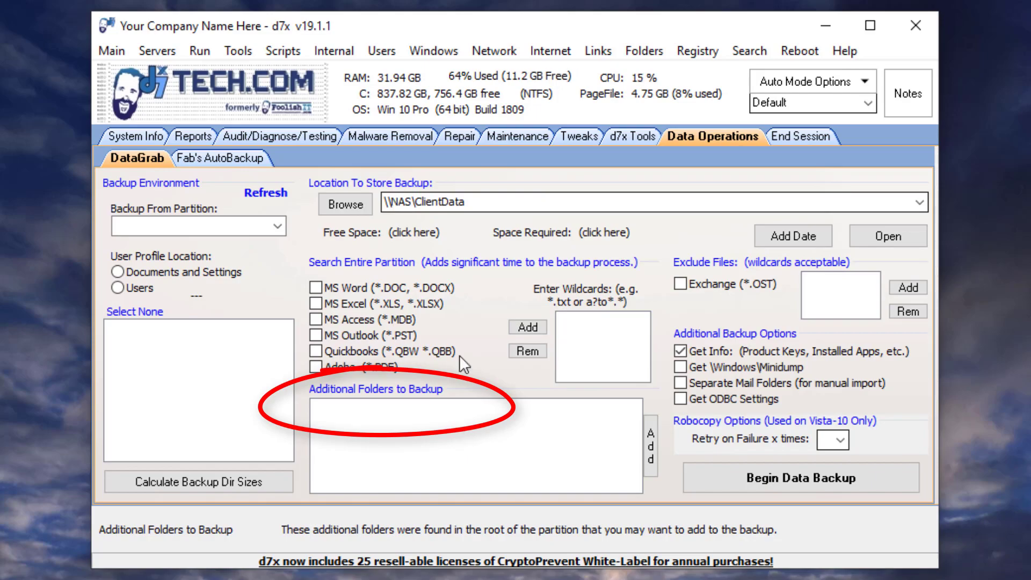
pyautogui.click(278, 228)
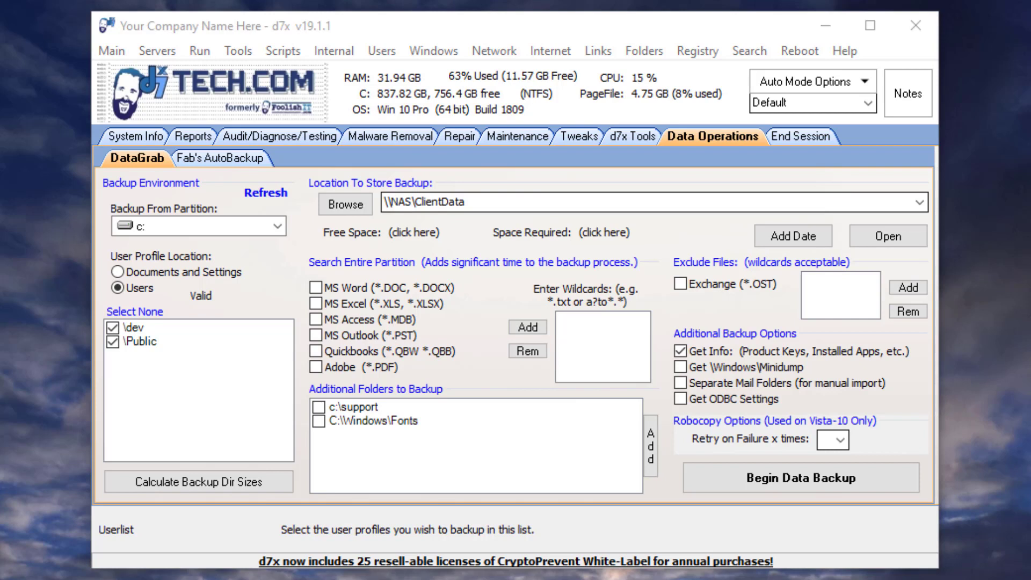
pyautogui.click(115, 54)
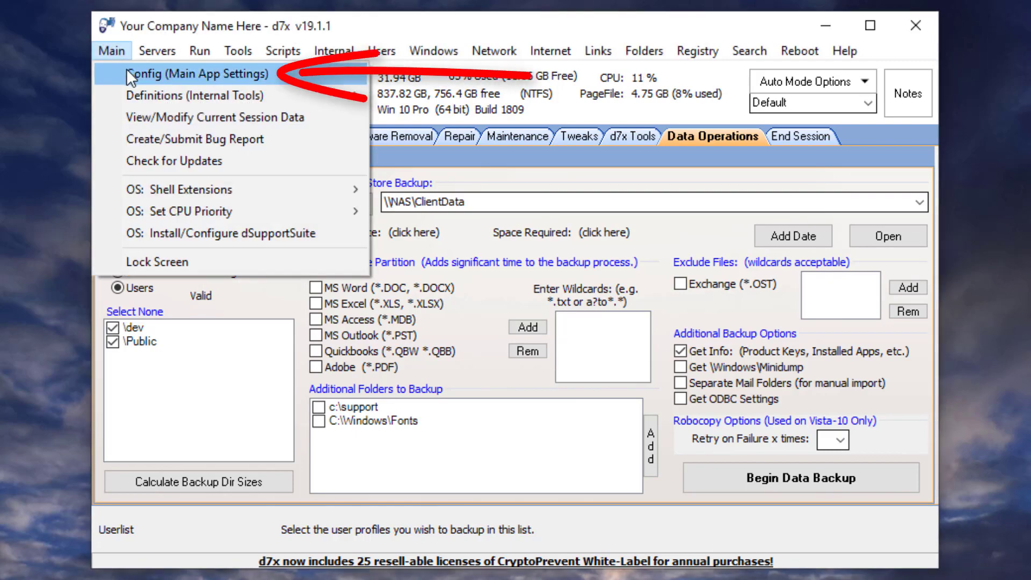
pyautogui.click(127, 73)
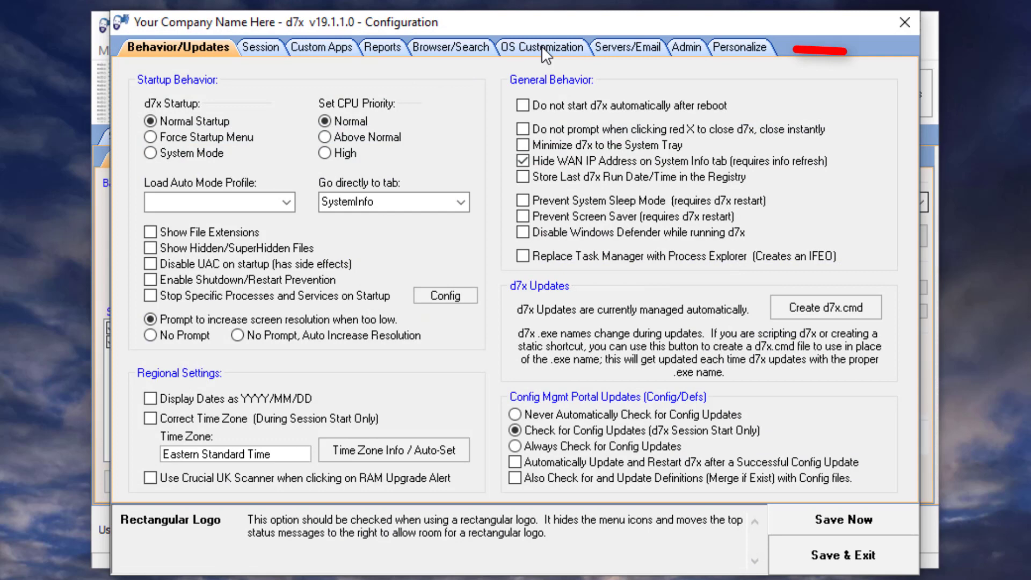
pyautogui.click(536, 46)
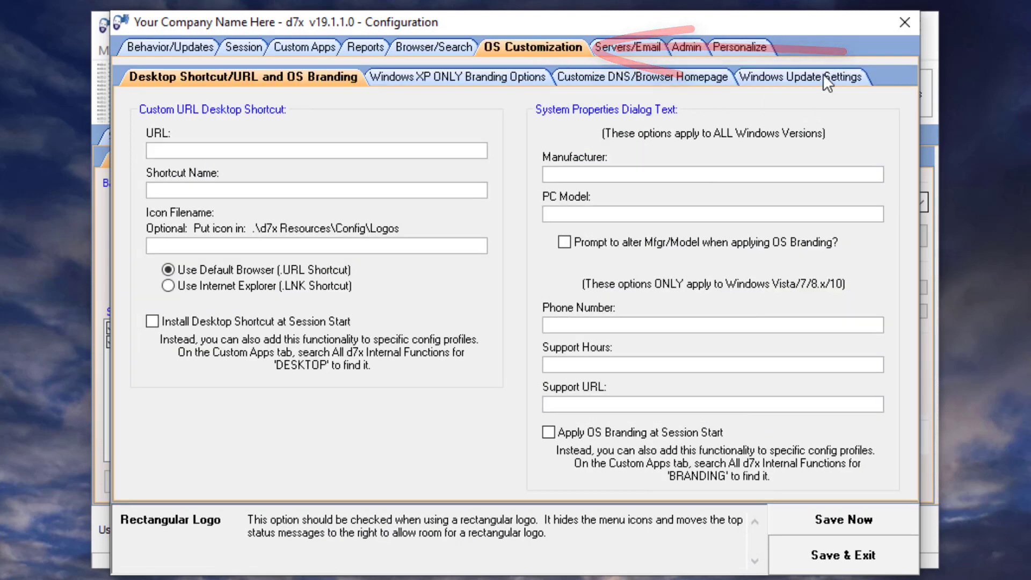
pyautogui.click(801, 77)
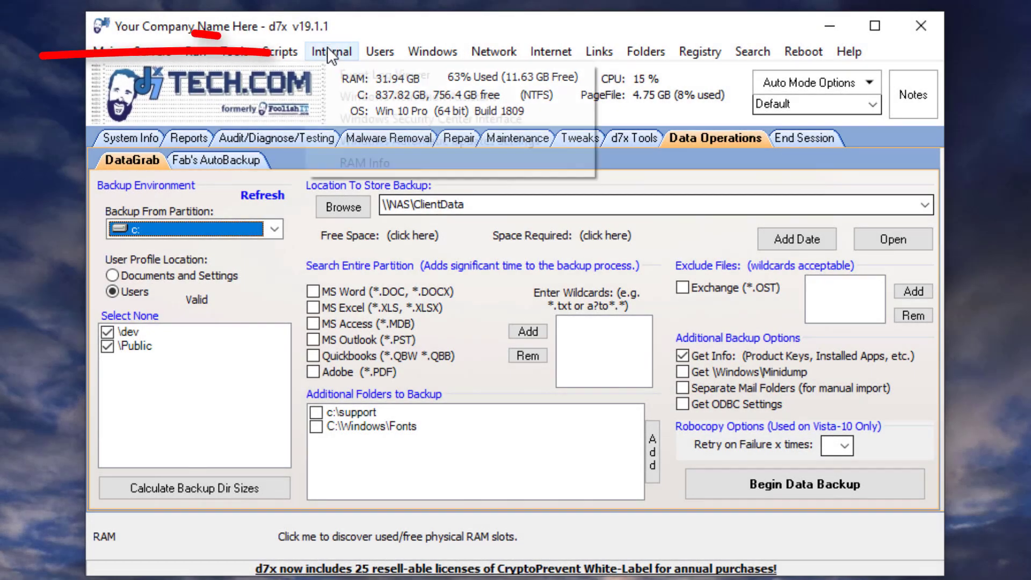
# Step: Disable Windows Store automatic downloads, apply the change, and close Automatic Updates
pyautogui.click(330, 50)
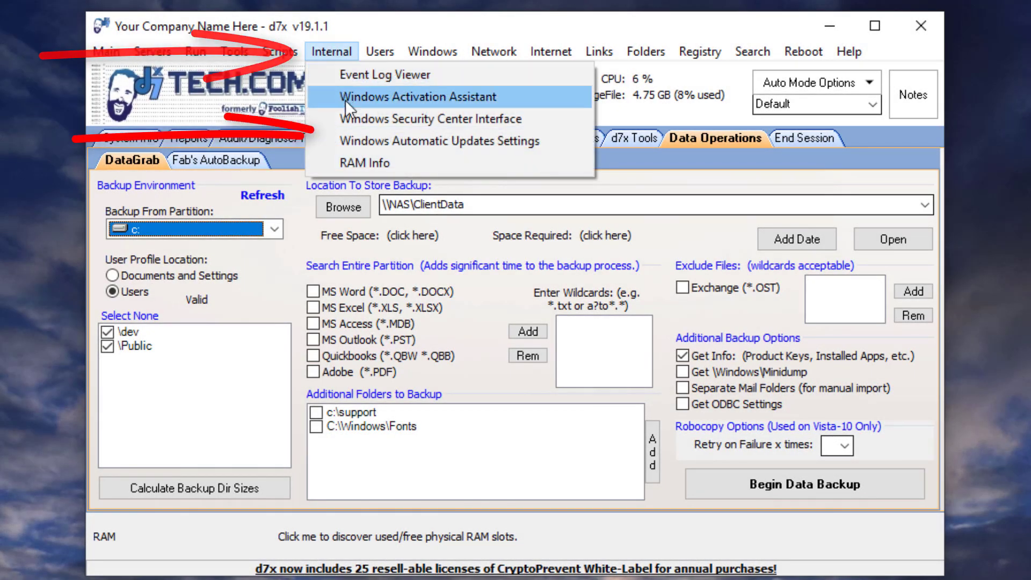
pyautogui.click(357, 139)
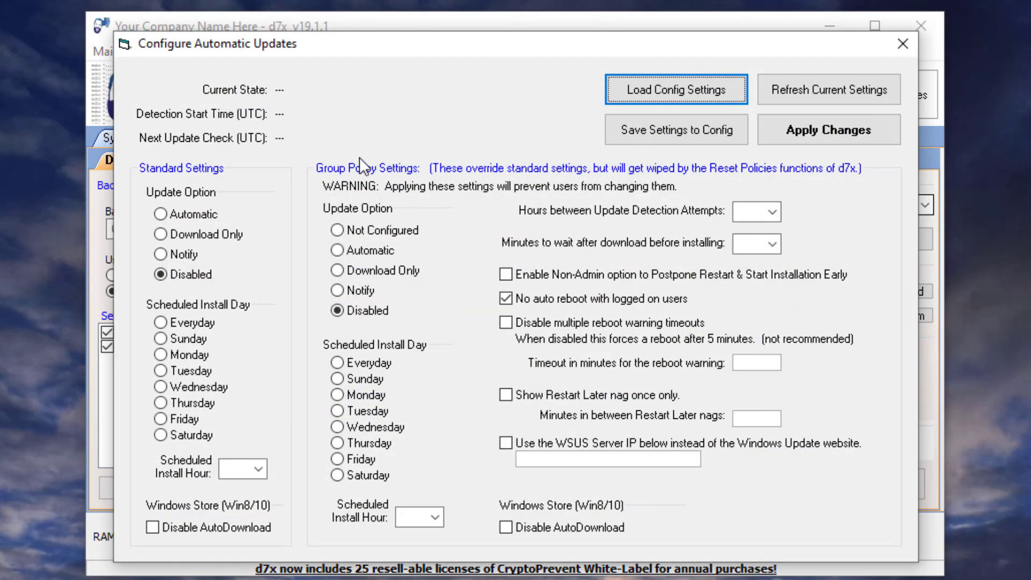
pyautogui.click(201, 529)
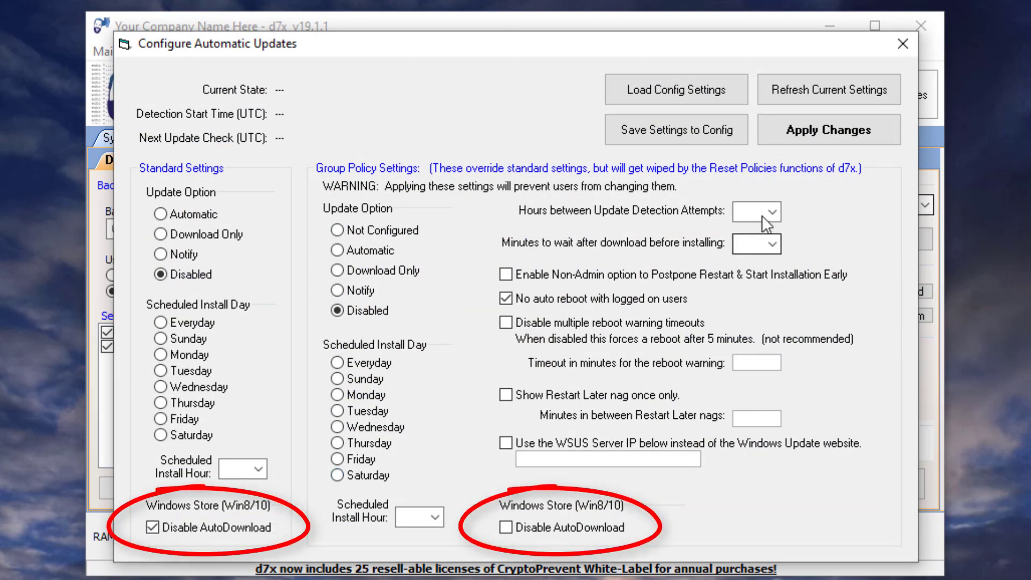
pyautogui.click(818, 129)
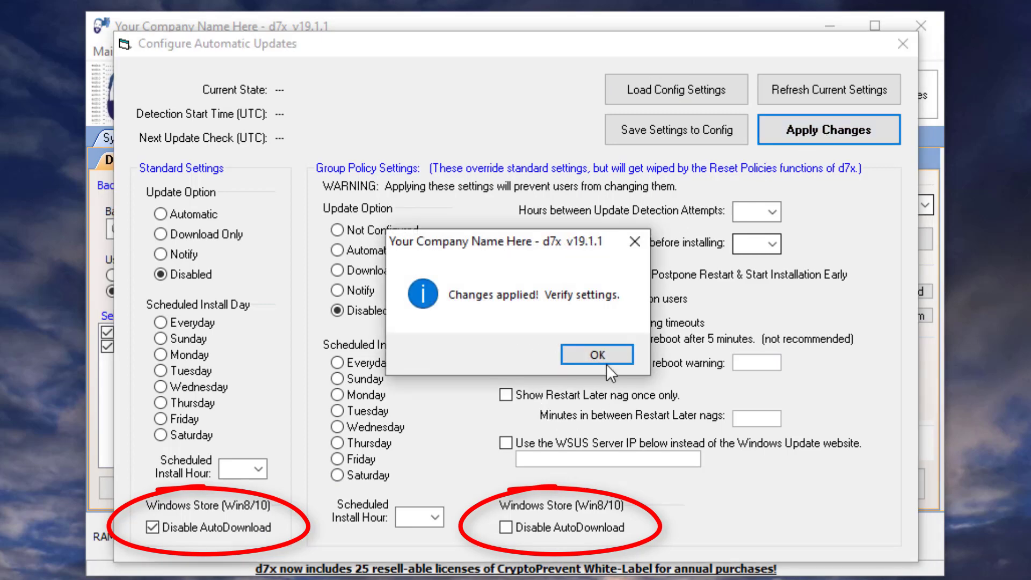
pyautogui.click(597, 354)
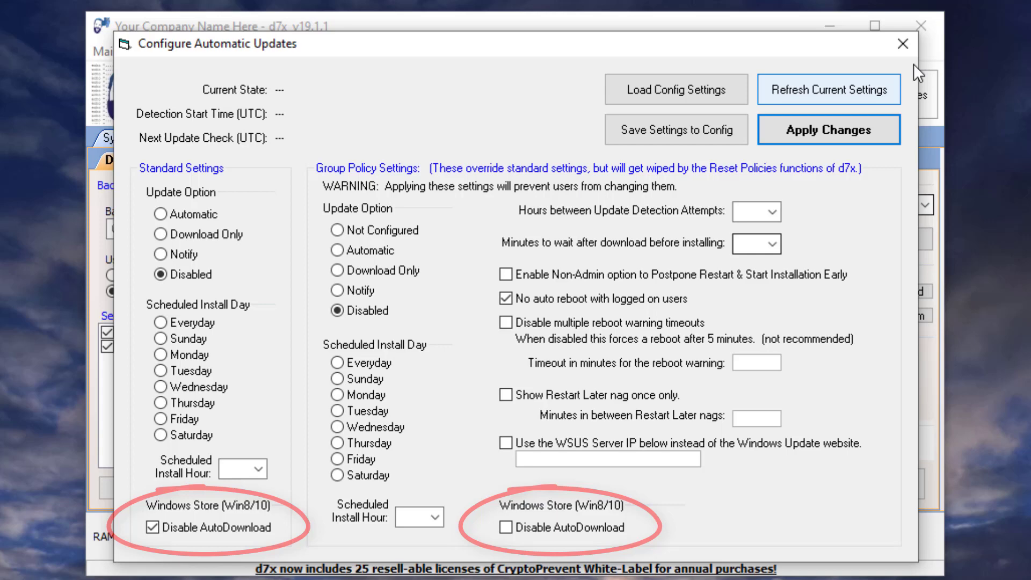
pyautogui.click(903, 44)
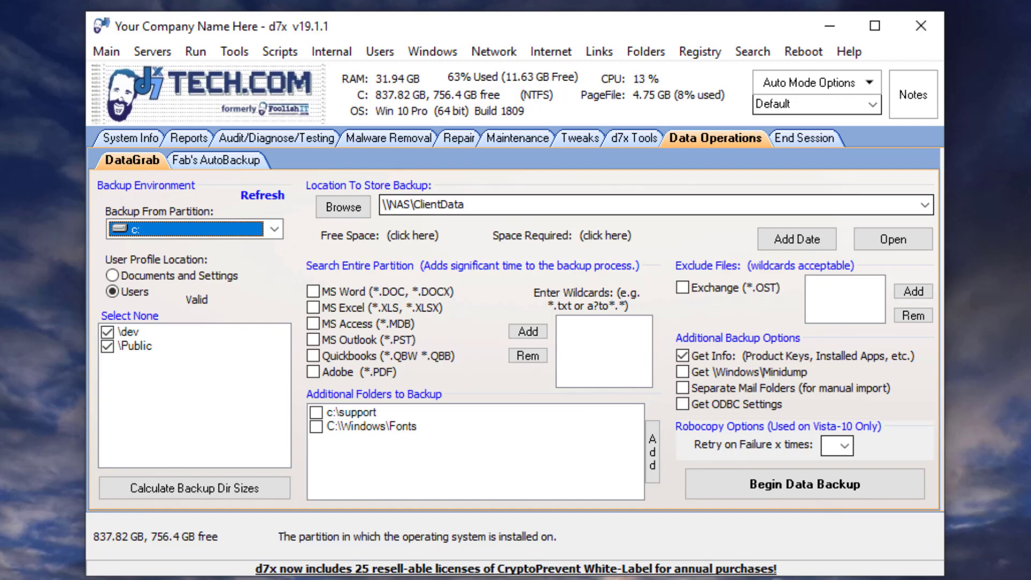
pyautogui.click(153, 52)
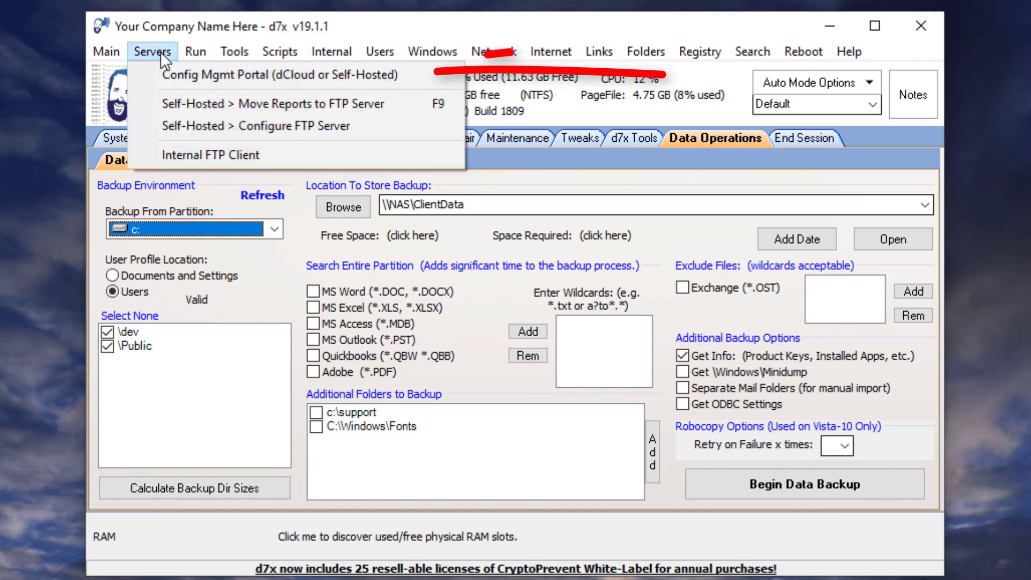
pyautogui.click(177, 81)
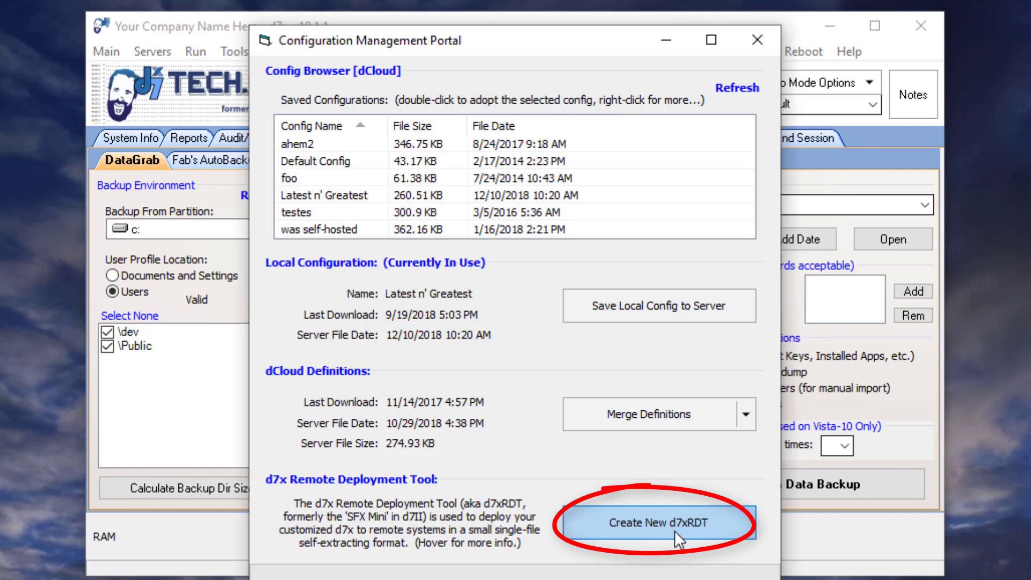
pyautogui.click(758, 40)
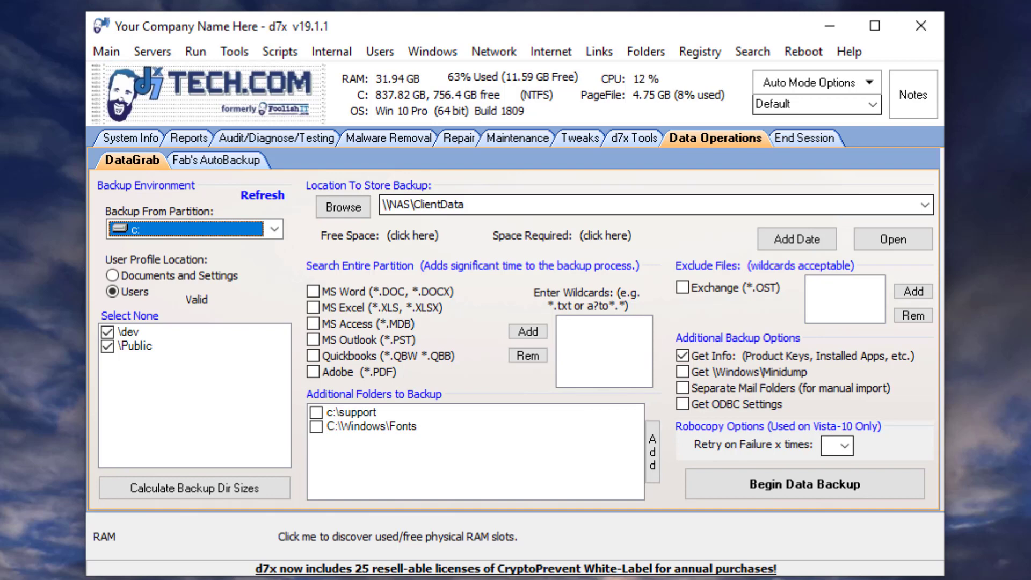
# Step: Enable 'Install d7x Right-Click Context Menu Items' in Session settings and Save & Exit
pyautogui.click(99, 47)
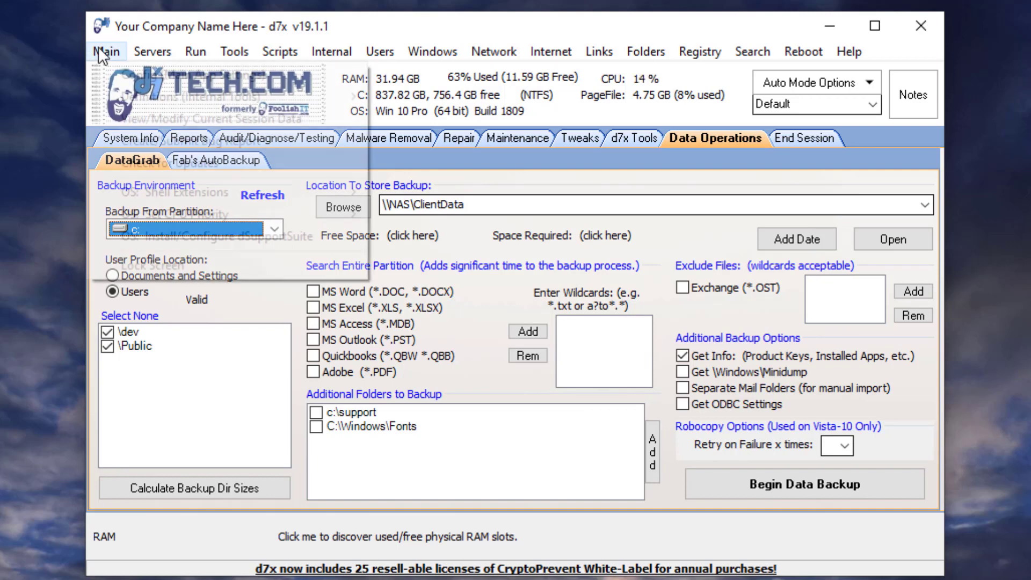
pyautogui.moveTo(175, 192)
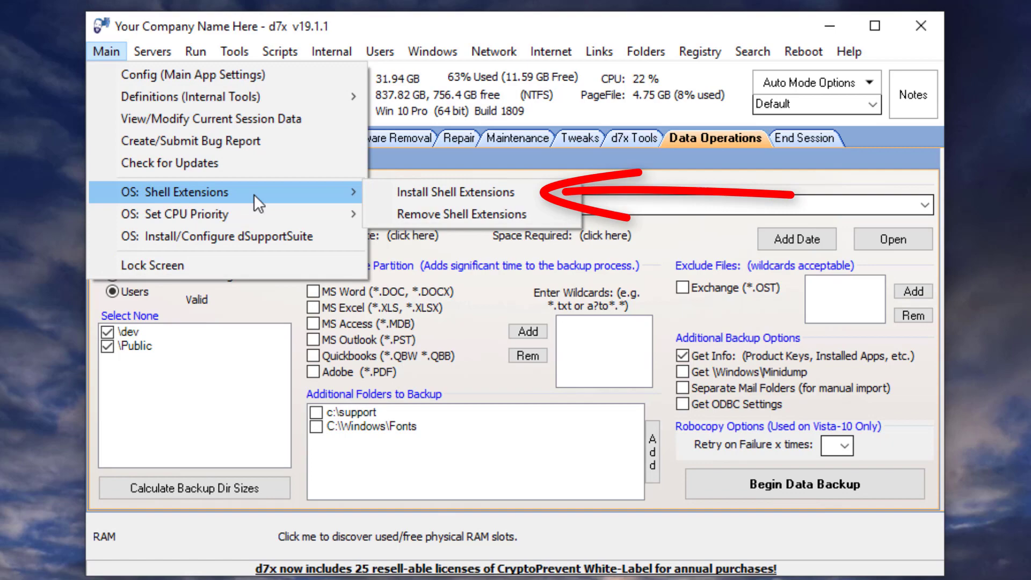
pyautogui.click(173, 76)
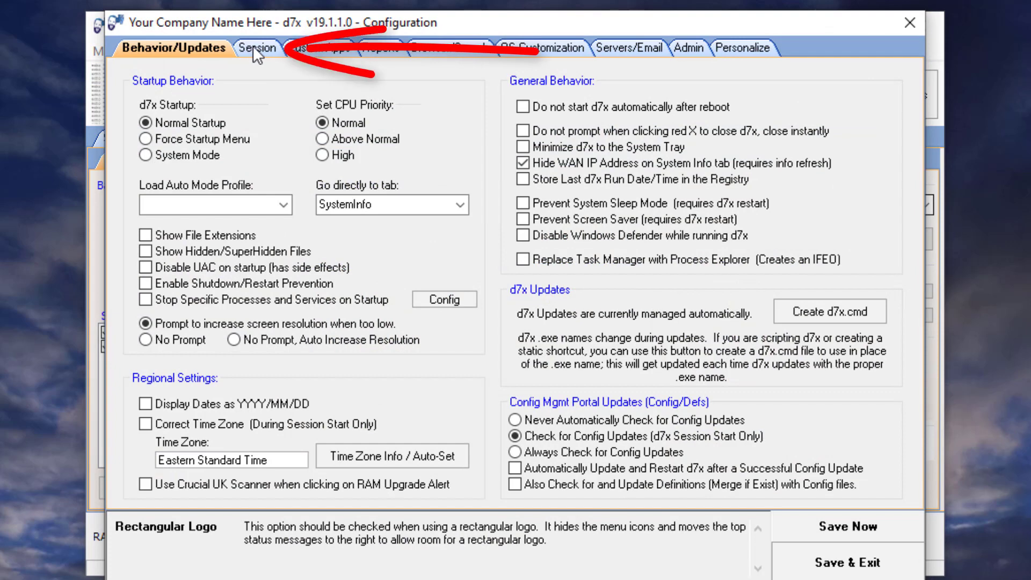
pyautogui.click(253, 46)
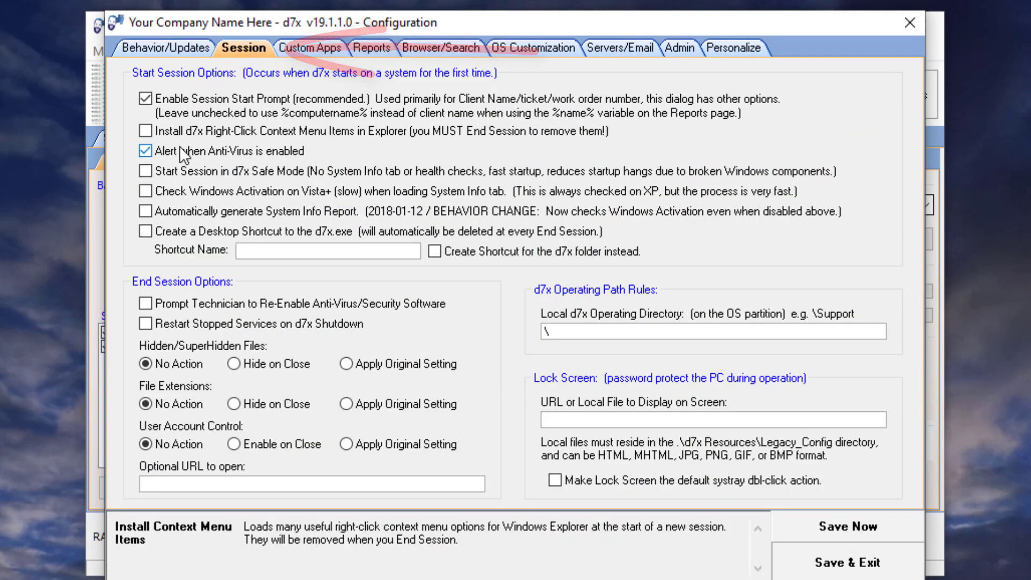
pyautogui.click(145, 131)
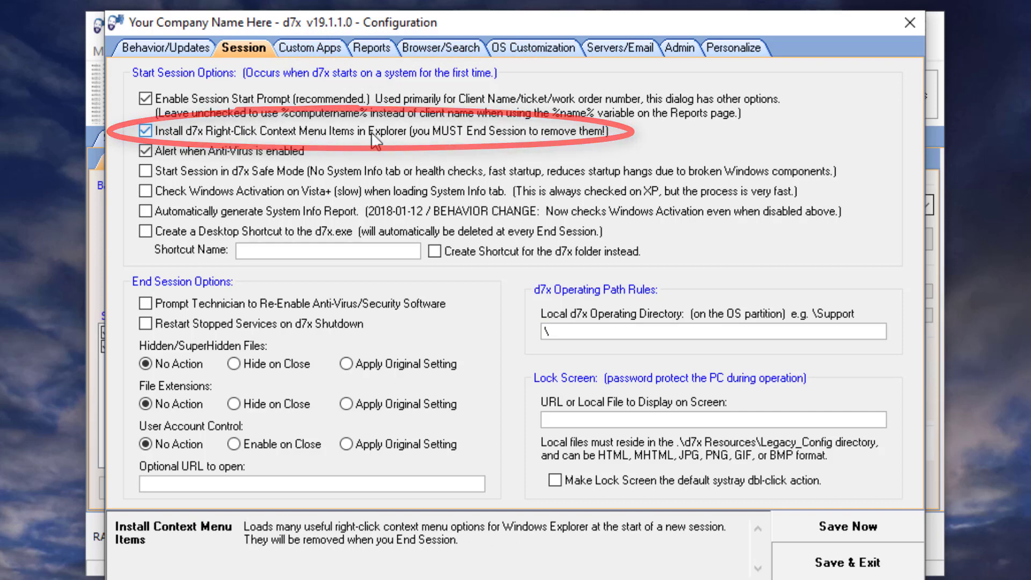
pyautogui.click(822, 567)
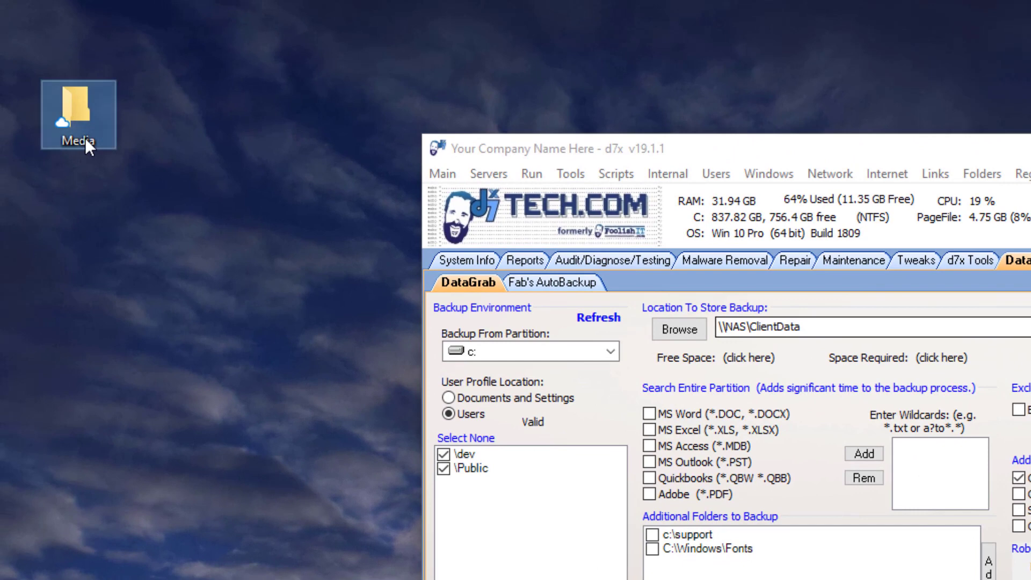
# Step: Open Take Ownership/Permissions for the desktop Media folder, keeping owner dev and Everyone
pyautogui.rightClick(85, 137)
pyautogui.moveTo(171, 220)
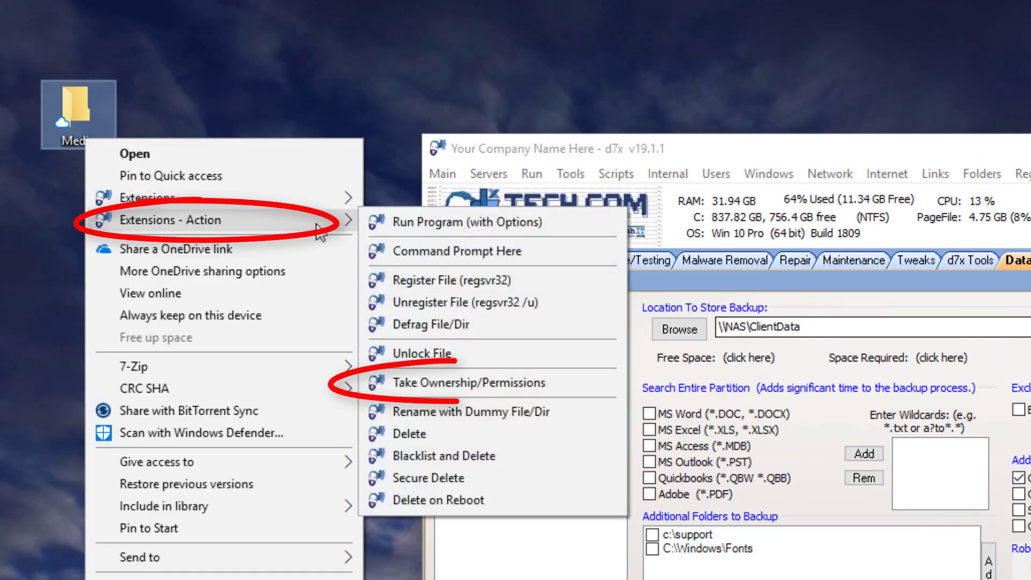
pyautogui.click(490, 380)
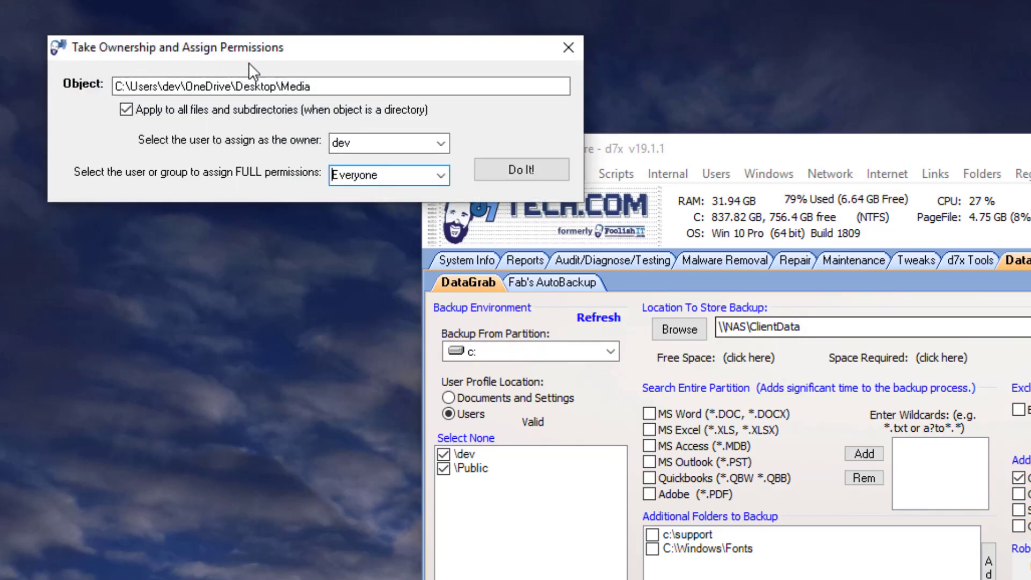
pyautogui.click(333, 87)
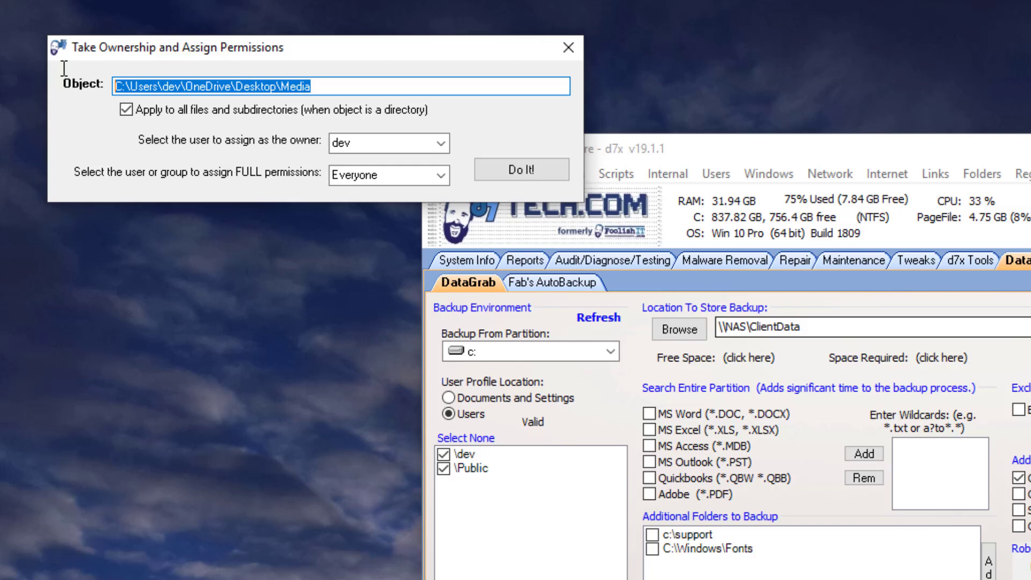
pyautogui.click(347, 87)
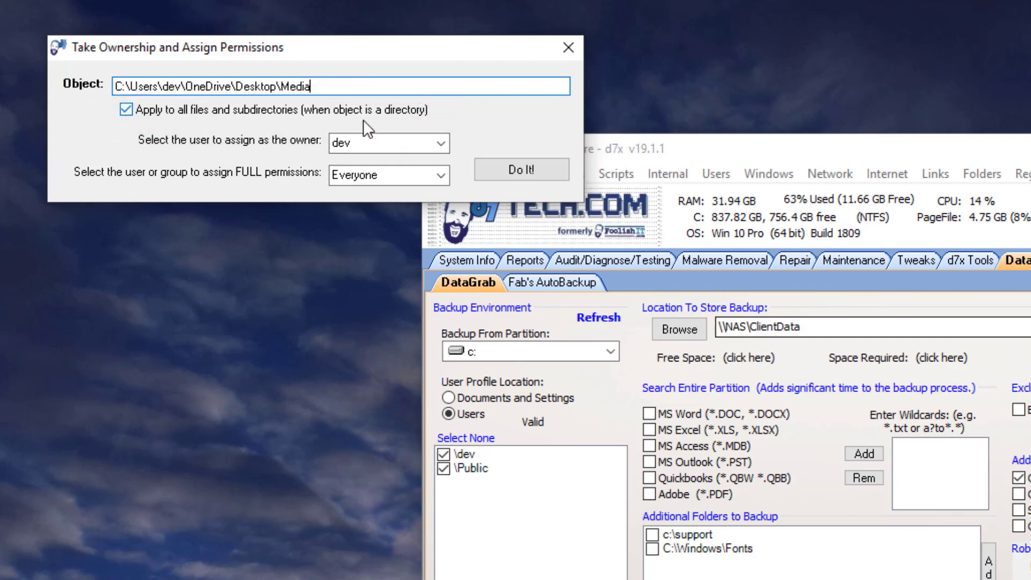
pyautogui.click(441, 143)
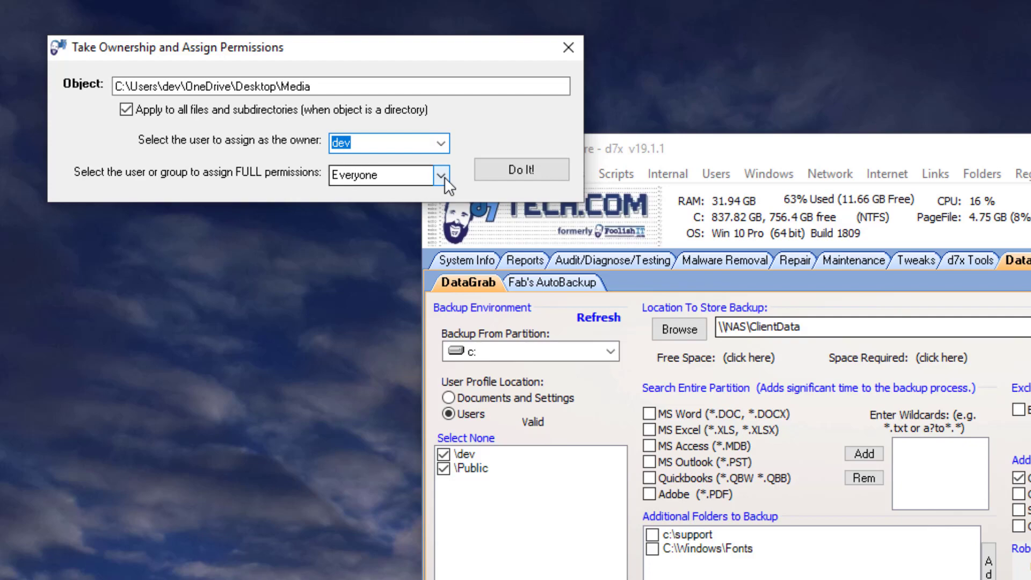
pyautogui.click(441, 176)
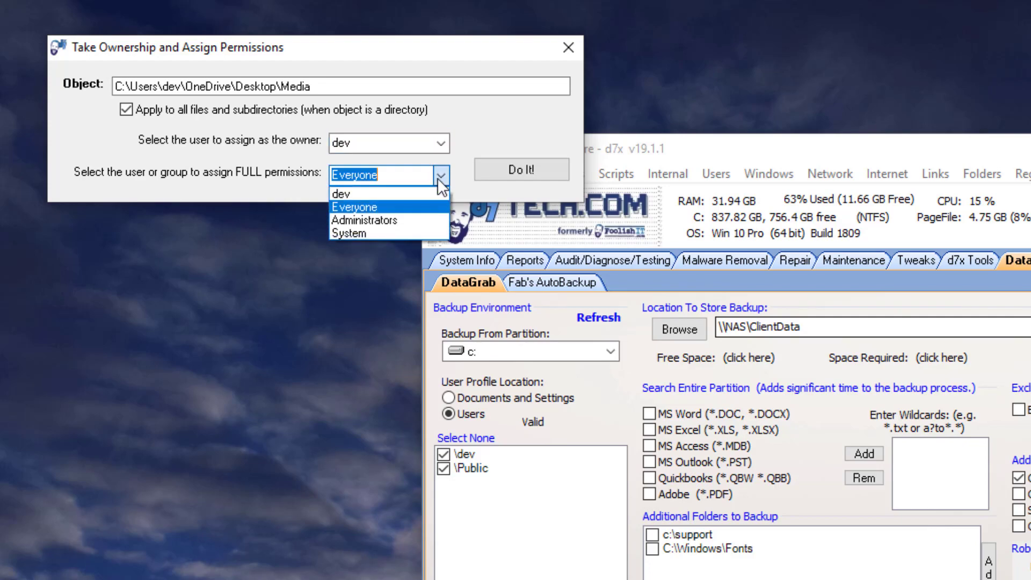
pyautogui.click(413, 204)
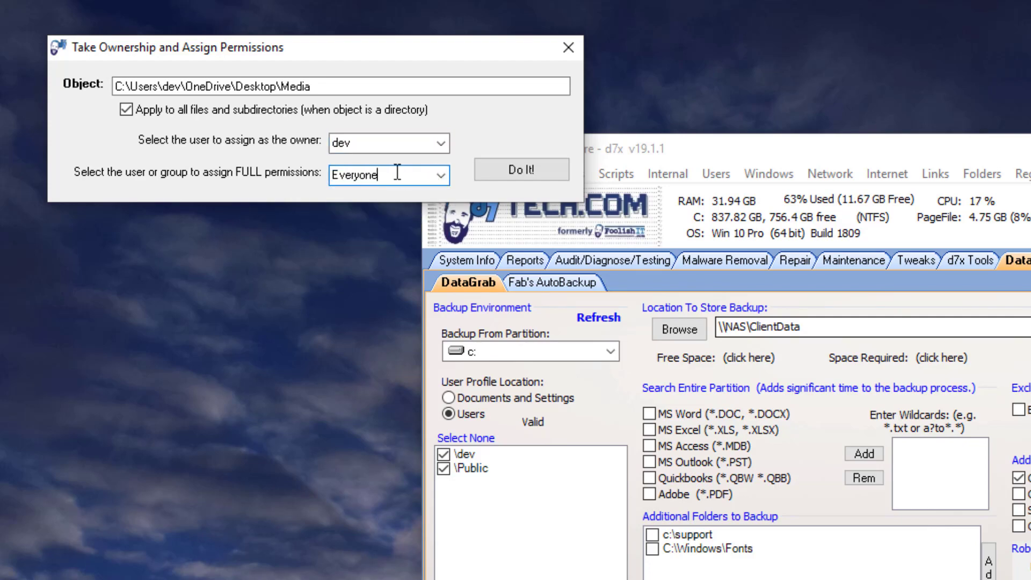